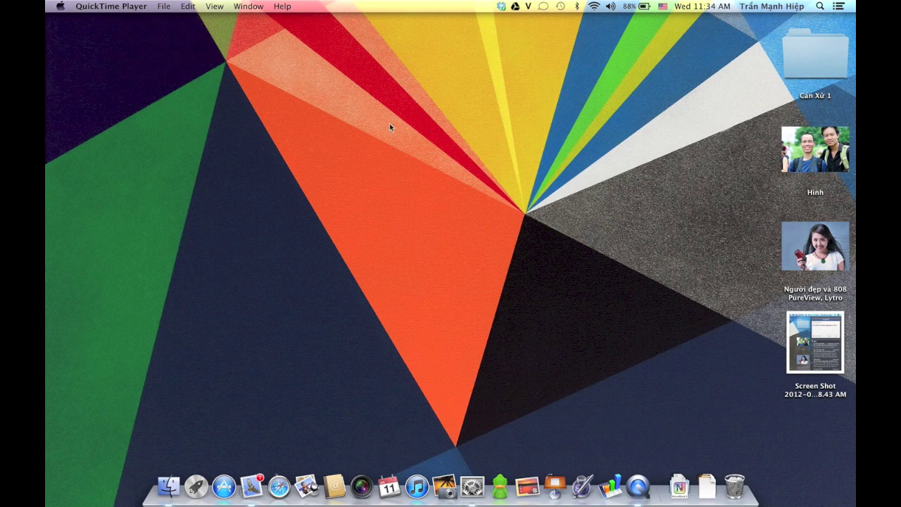
Highlight the desktop items one after another: the folder, the Hình item, the PureView and Lytro item, and the screenshot file
left_click_drag(717, 78, 811, 365)
left_click(318, 360)
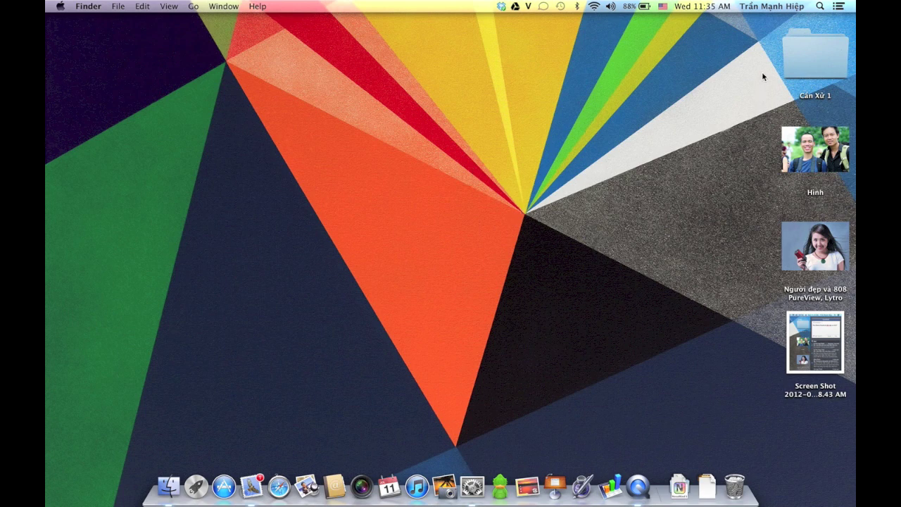
left_click(791, 68)
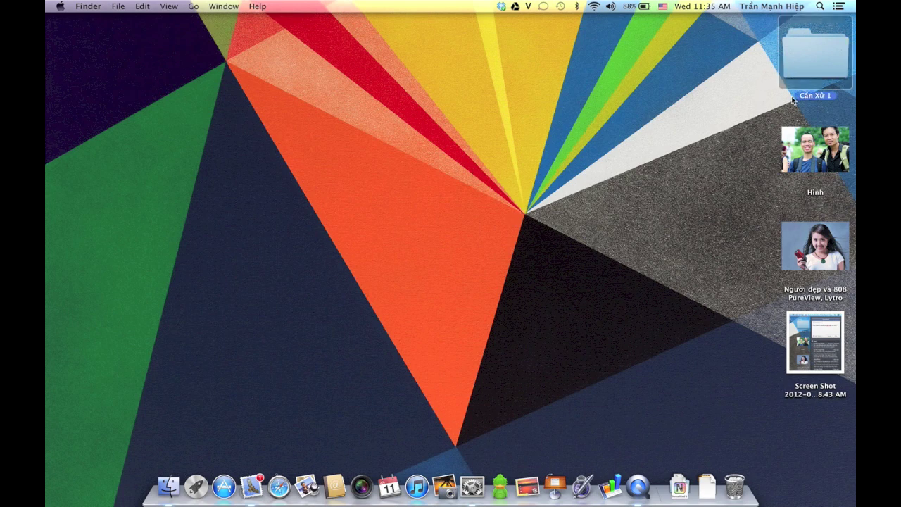
left_click(797, 150)
left_click(799, 232)
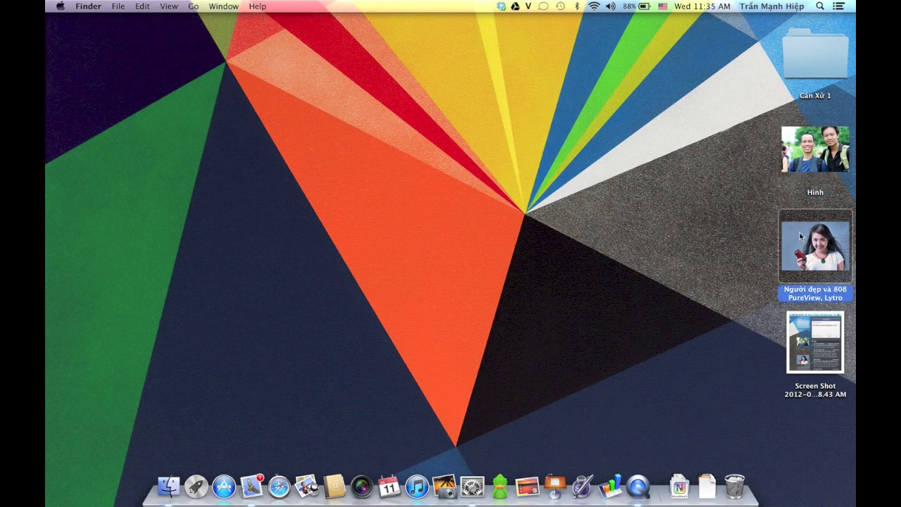
left_click(809, 344)
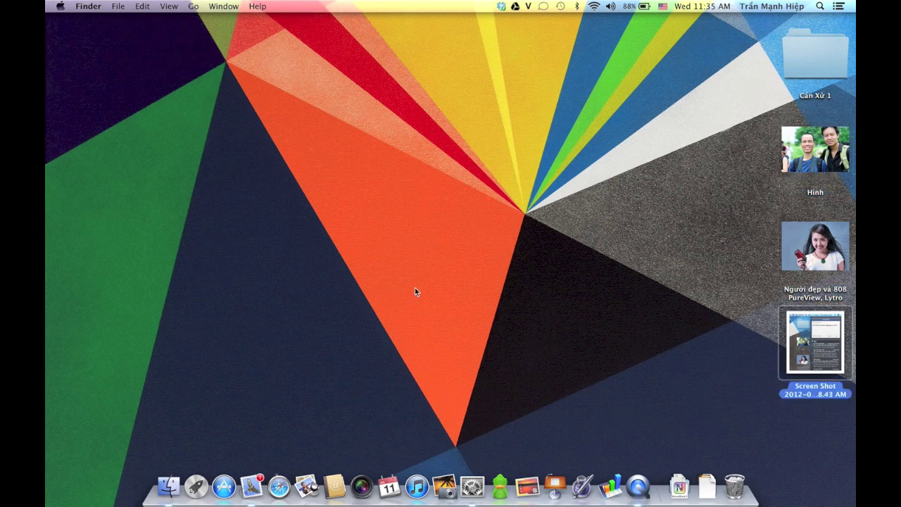
Open a Finder window to view All My Files and close it again
left_click(169, 473)
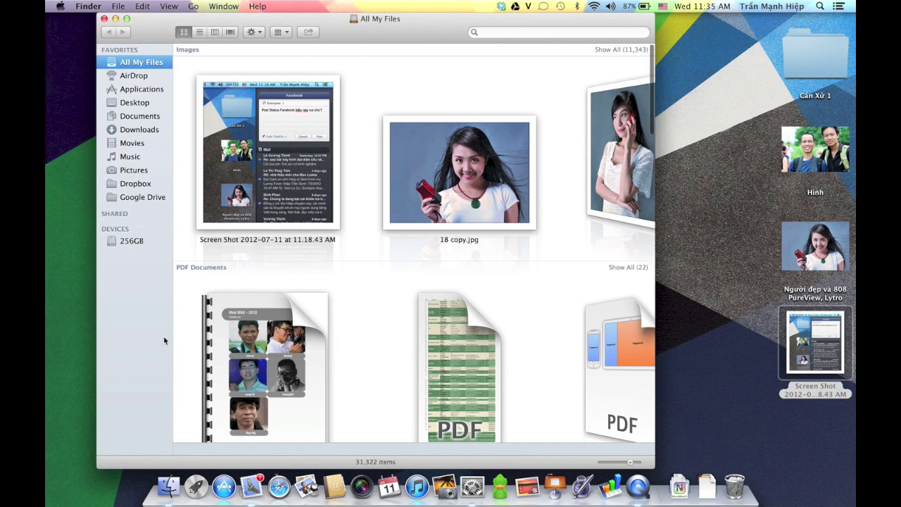
left_click(104, 20)
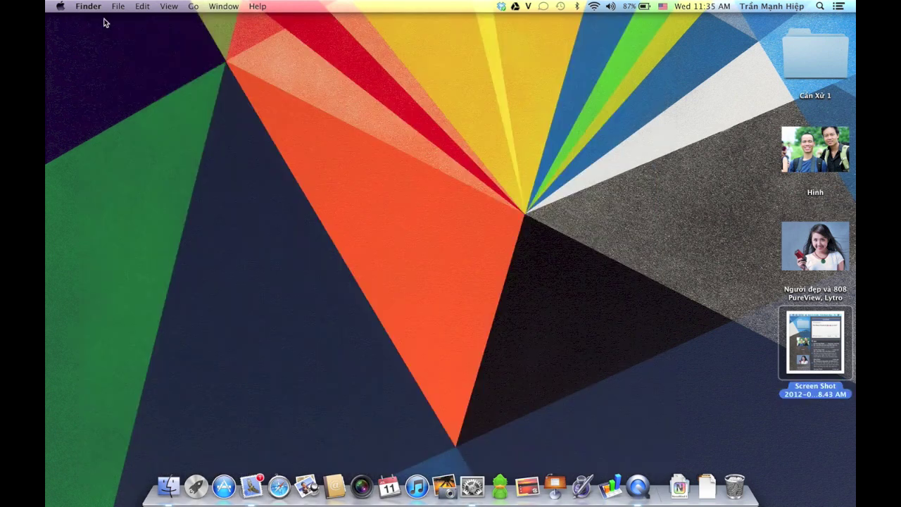
Open Launchpad, browse back and forth between its two pages of applications, and return to the desktop
left_click(199, 486)
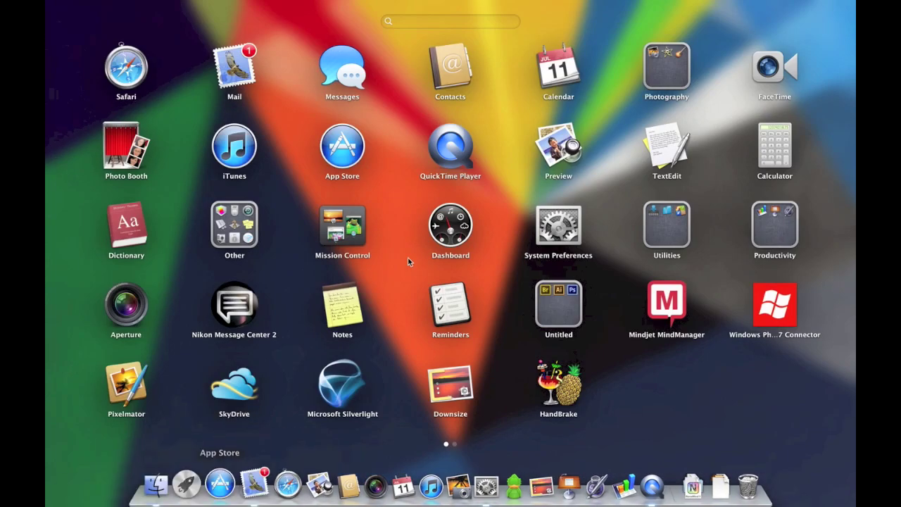
scroll(408, 262, "right", 3)
scroll(414, 257, "left", 3)
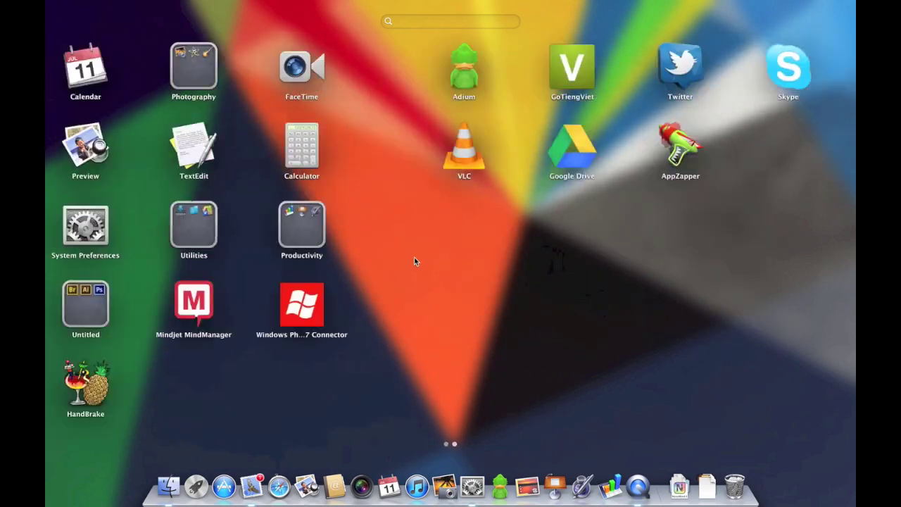
scroll(414, 257, "right", 3)
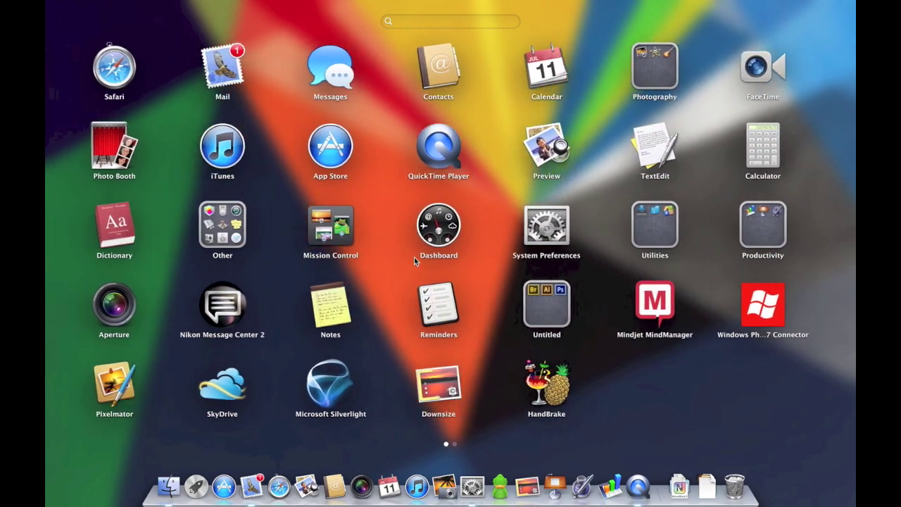
scroll(414, 261, "left", 3)
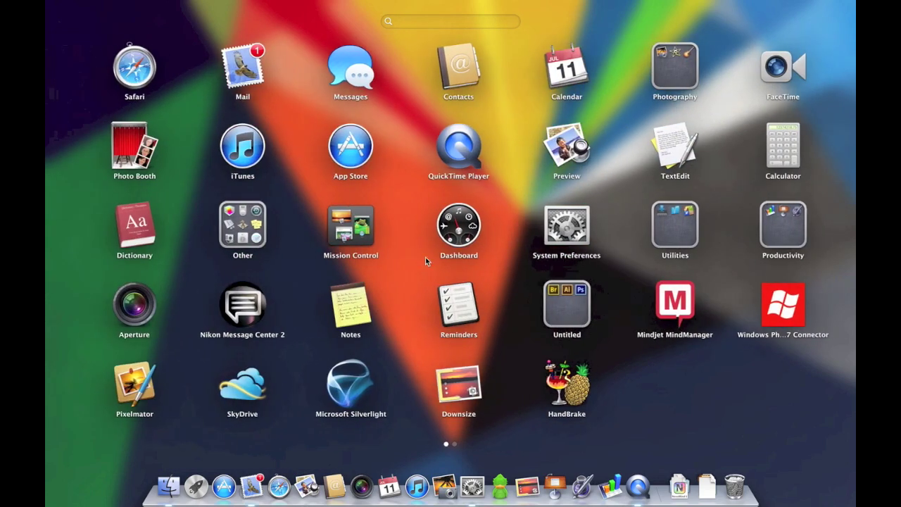
left_click(209, 449)
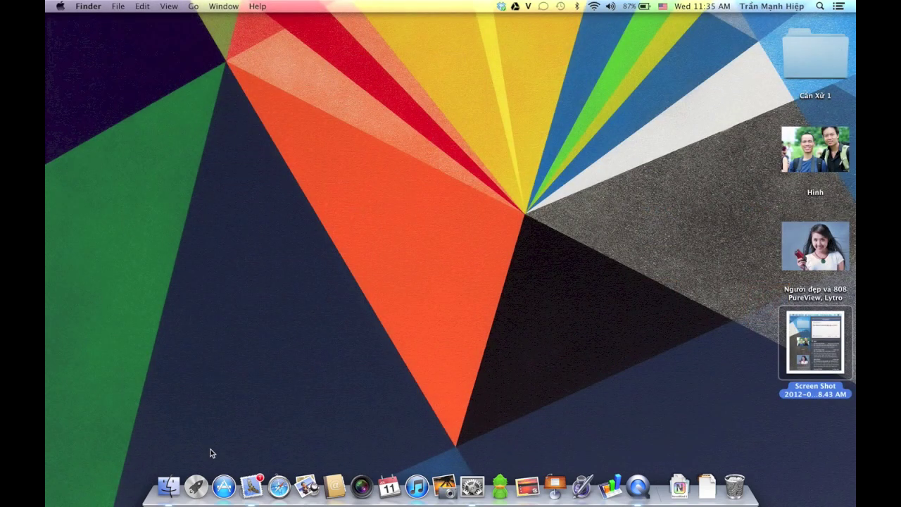
Open the App Store, look at Top Charts, and close the store window
left_click(230, 487)
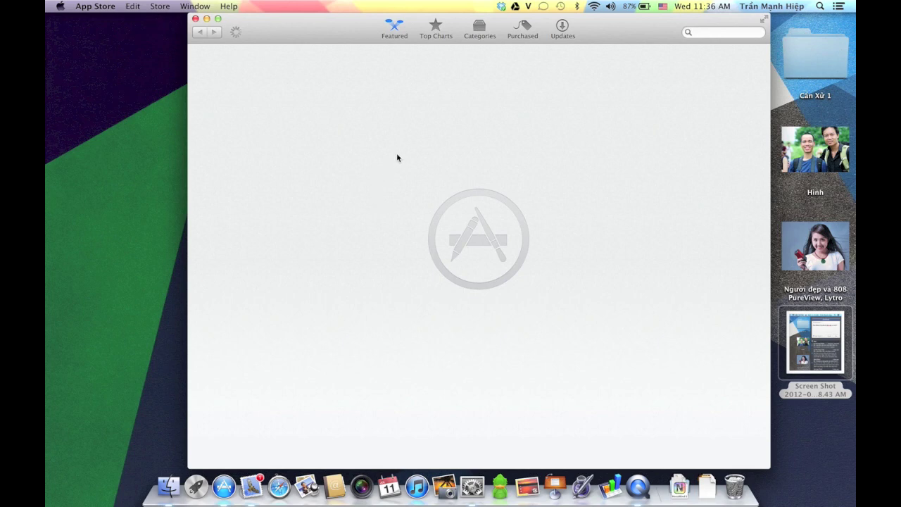
left_click(436, 29)
left_click(195, 19)
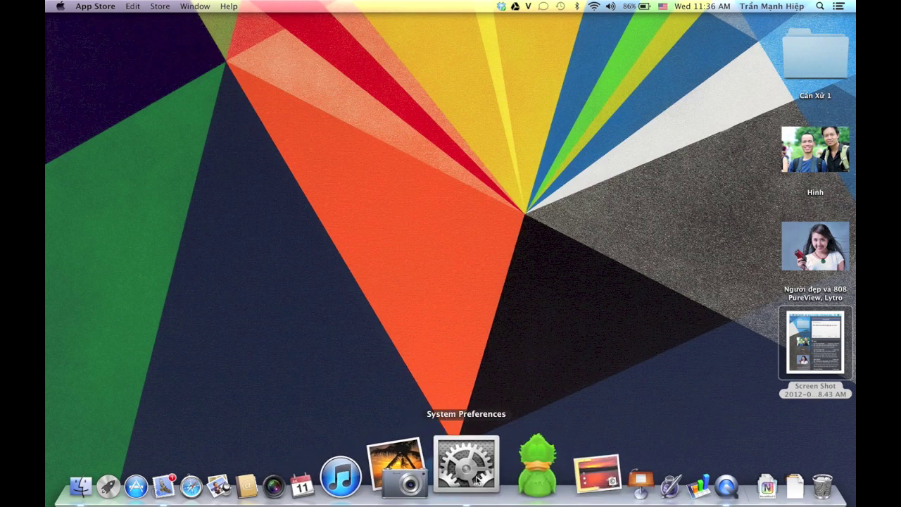
Open System Preferences, show all preference categories, and close the window
left_click(475, 478)
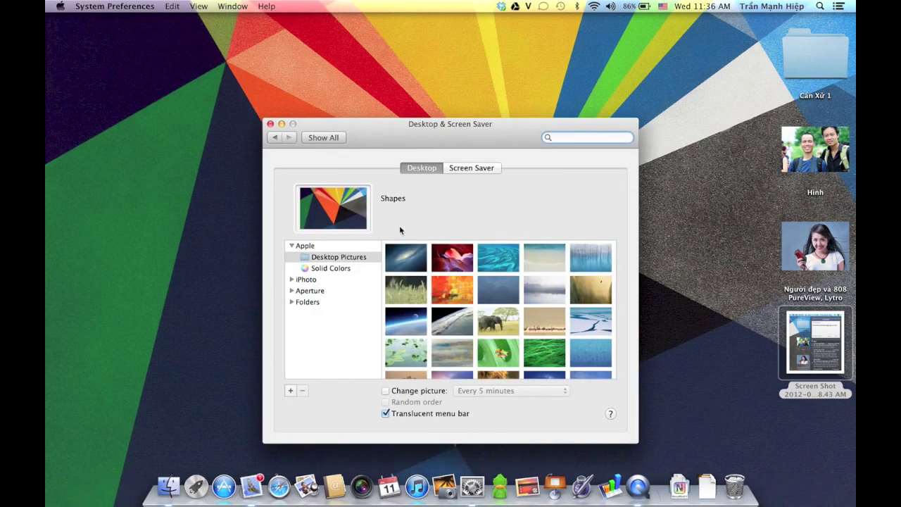
left_click(321, 137)
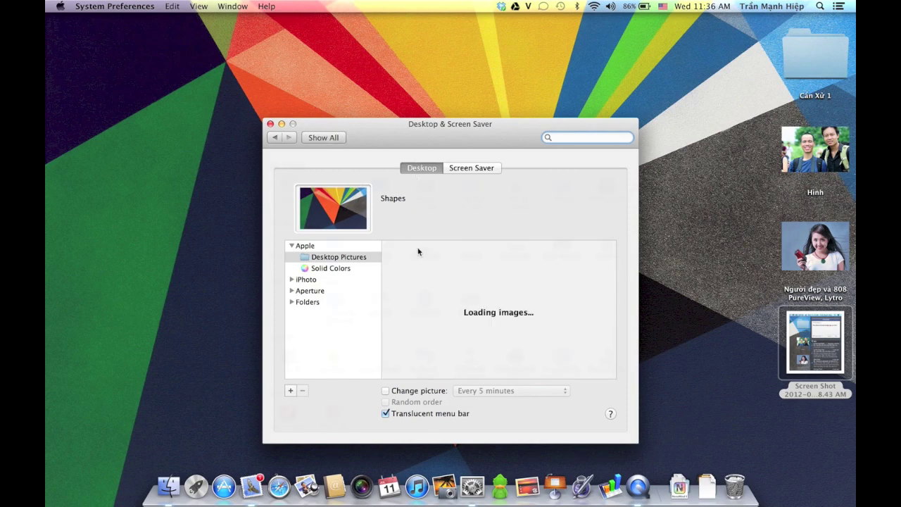
left_click(270, 124)
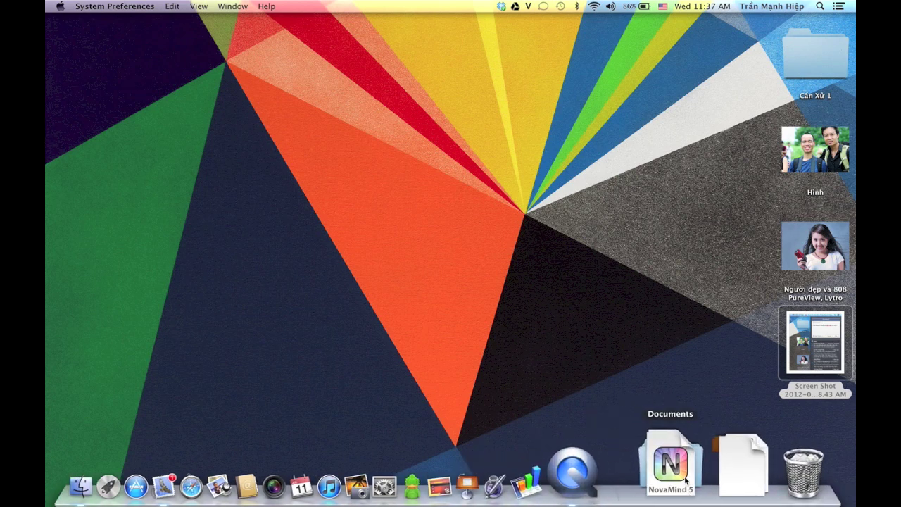
Expand the Documents and Downloads stacks in the Dock to view their contents
left_click(685, 481)
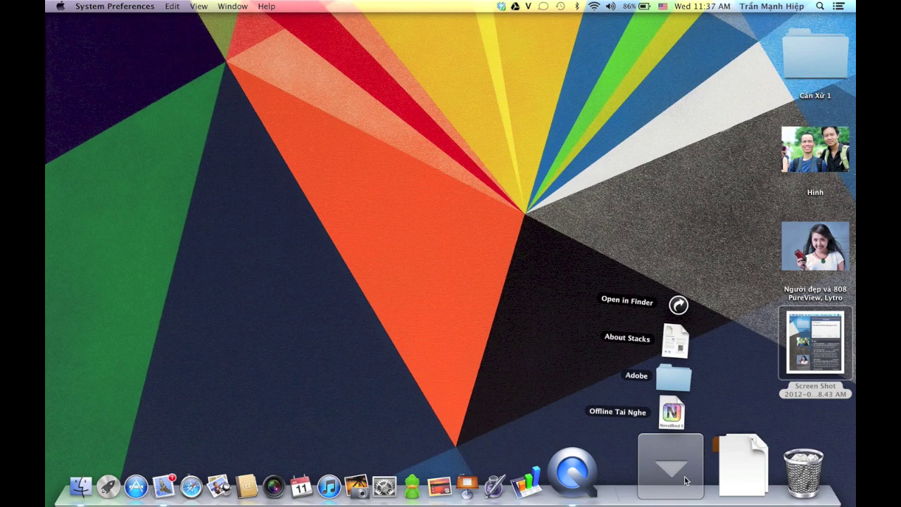
left_click(709, 477)
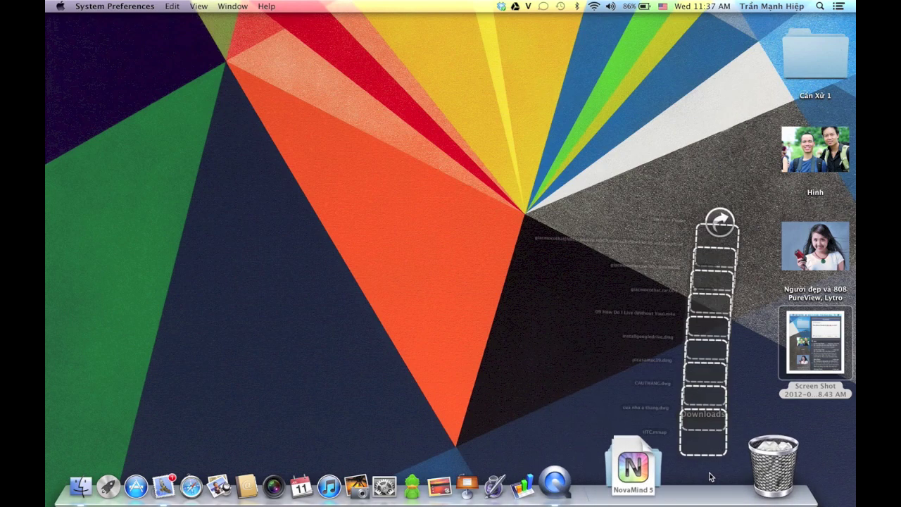
left_click(710, 477)
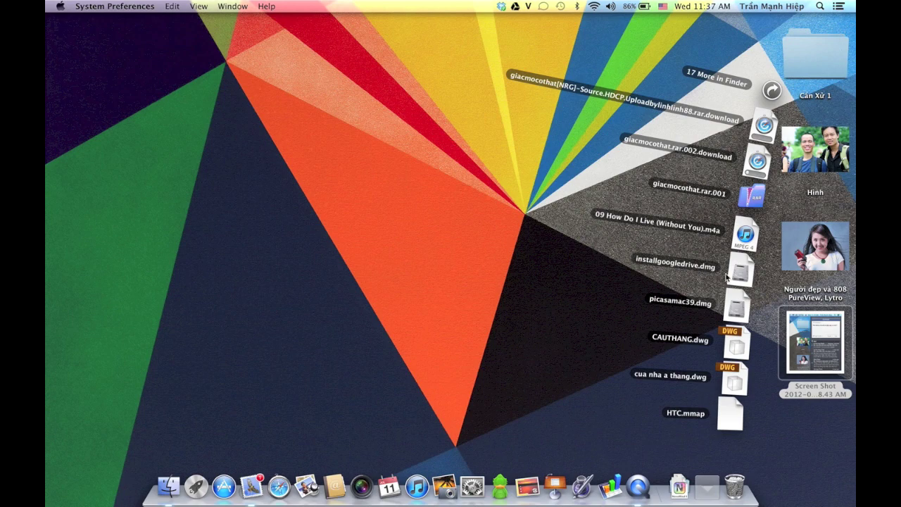
left_click(683, 475)
left_click(680, 482)
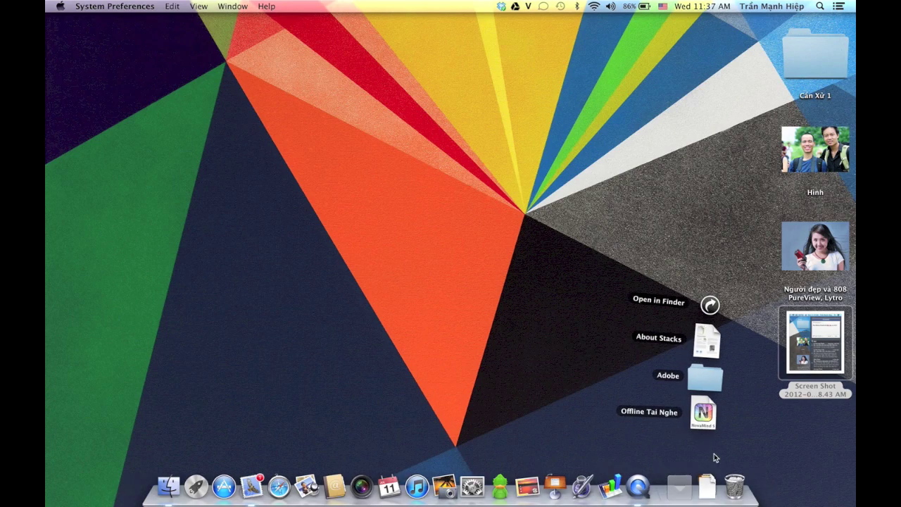
Open the Trash to view the deleted items and close its window
left_click(732, 484)
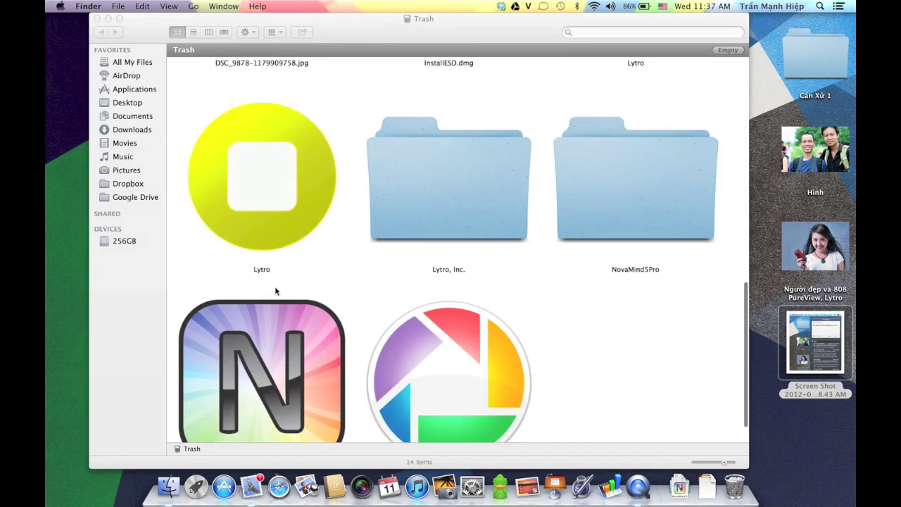
left_click(97, 20)
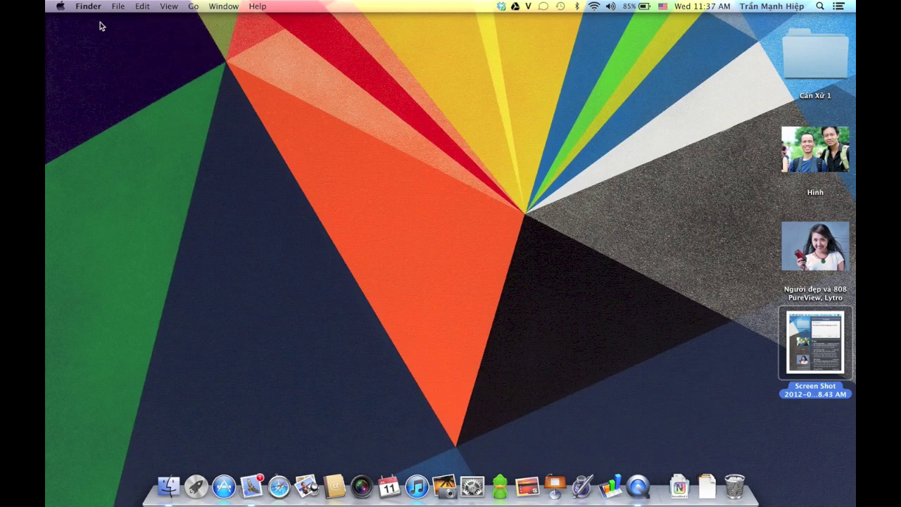
Show the Apple menu's commands, switch to QuickTime Player, and return to the Finder
left_click(60, 7)
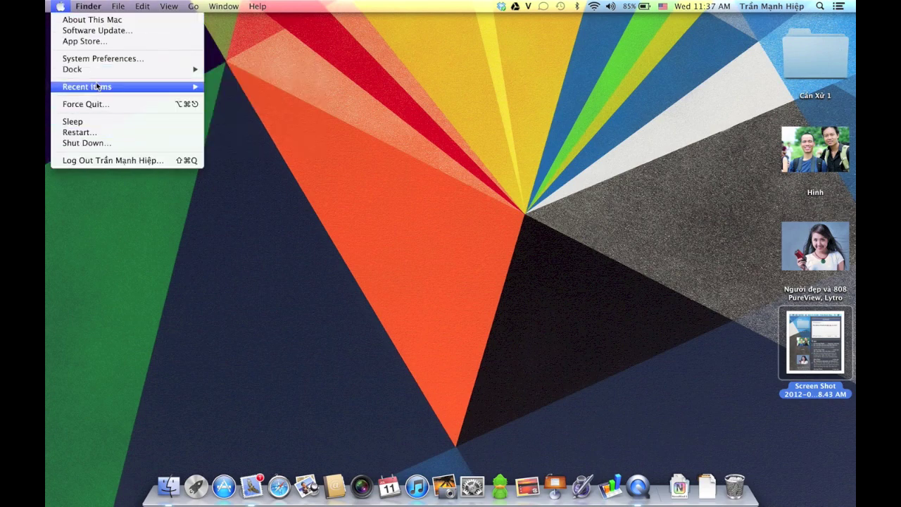
key("super+Tab")
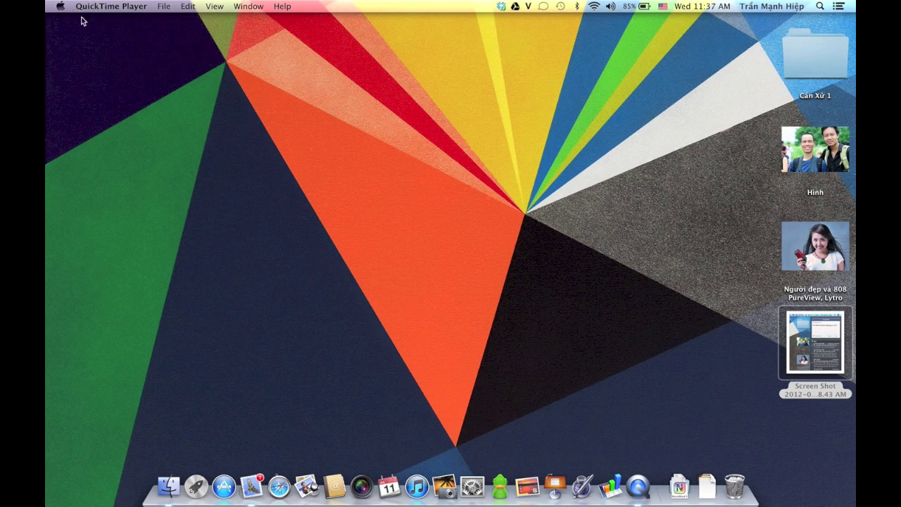
left_click(102, 44)
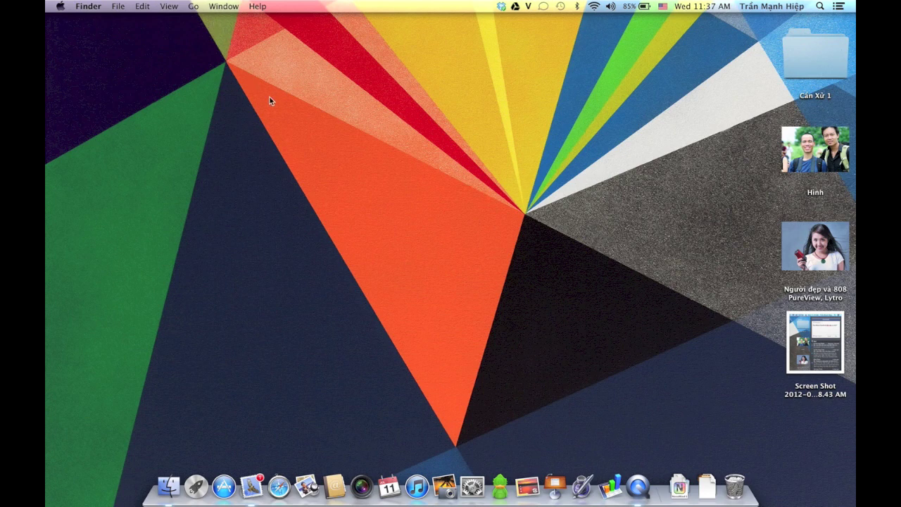
Switch to QuickTime Player and look through its application and File commands
key("super+Tab")
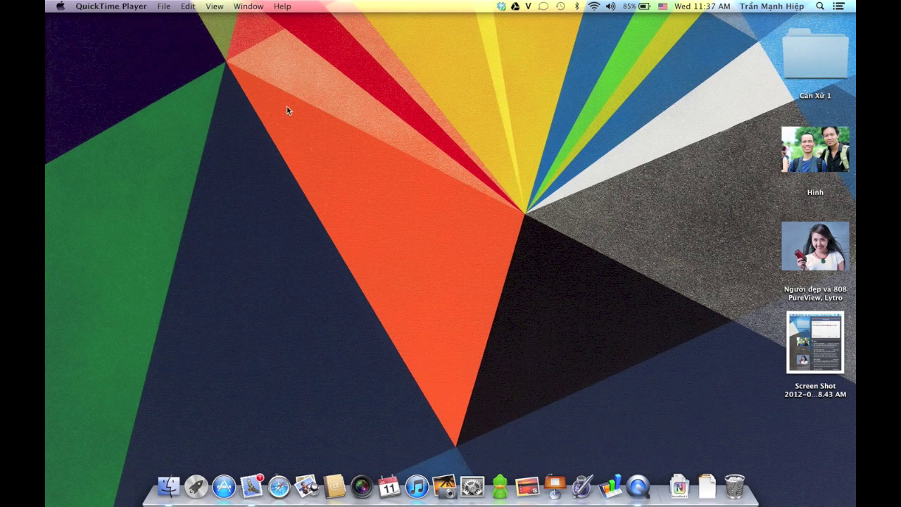
left_click(111, 8)
mouse_move(164, 7)
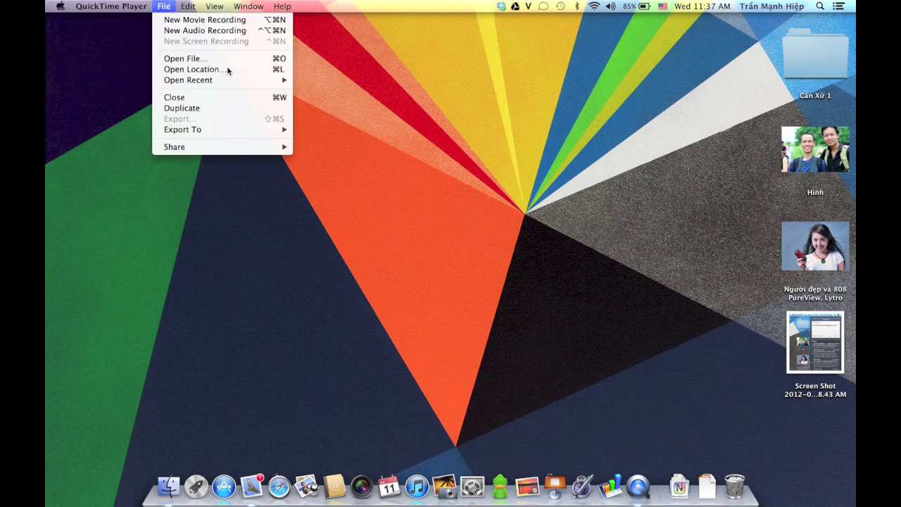
left_click(224, 261)
Open Mail to examine its menu bar, close its window, and return to the Finder
left_click(251, 485)
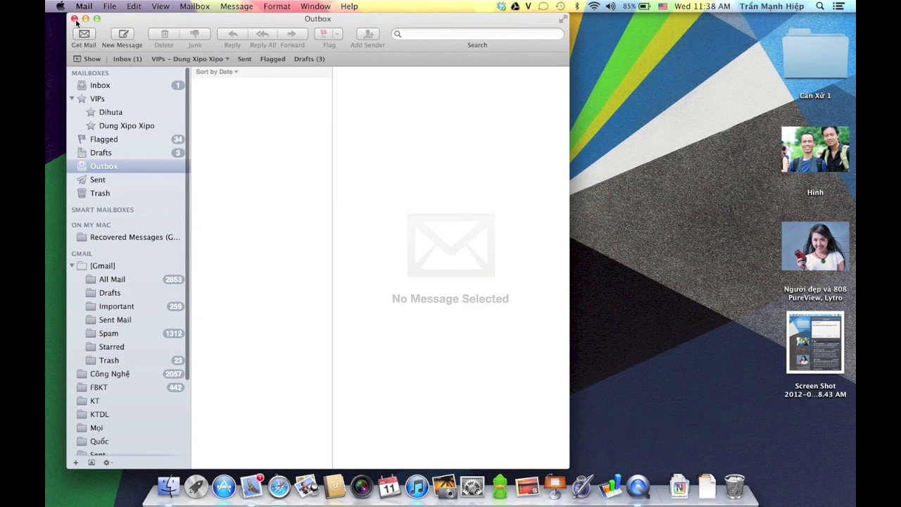
key("ctrl+F2")
key("Right")
key("Right")
key("Right")
key("Escape")
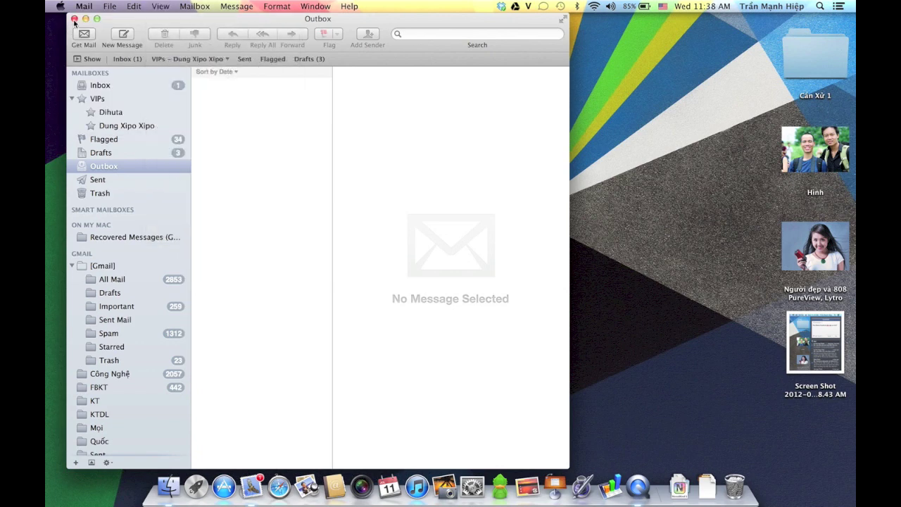
left_click(74, 19)
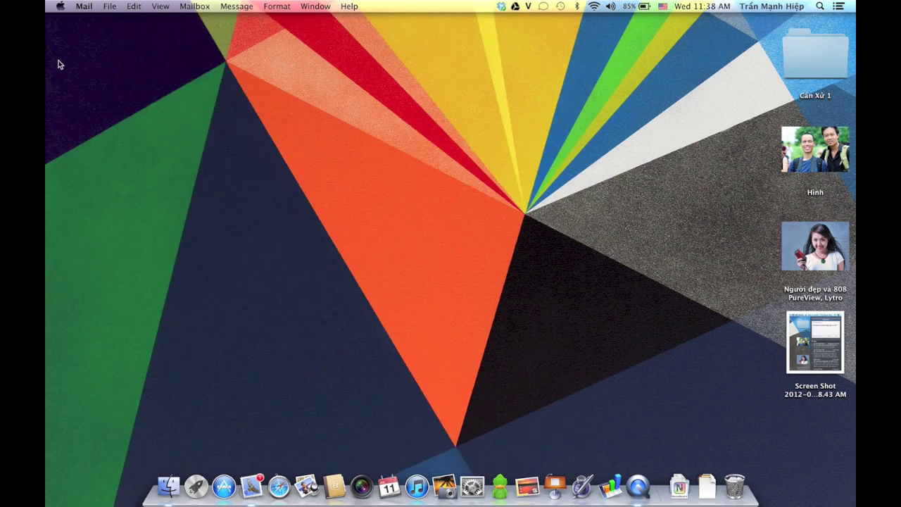
left_click(58, 63)
left_click(89, 7)
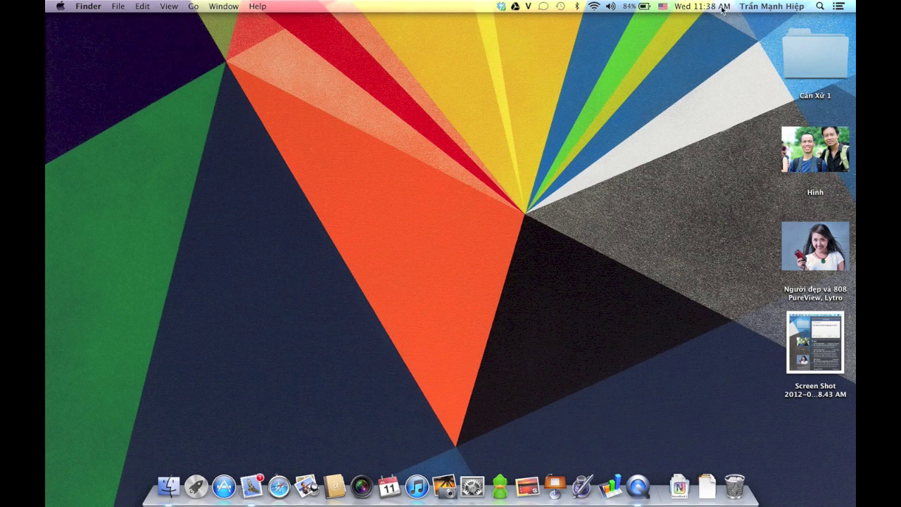
Search the Mac for "q" with Spotlight and clear the query
left_click(819, 7)
type("q")
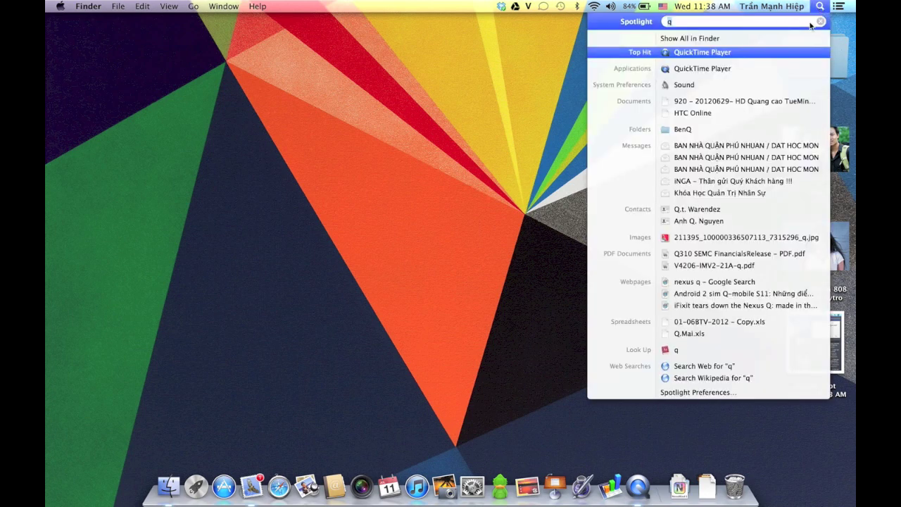
left_click(822, 23)
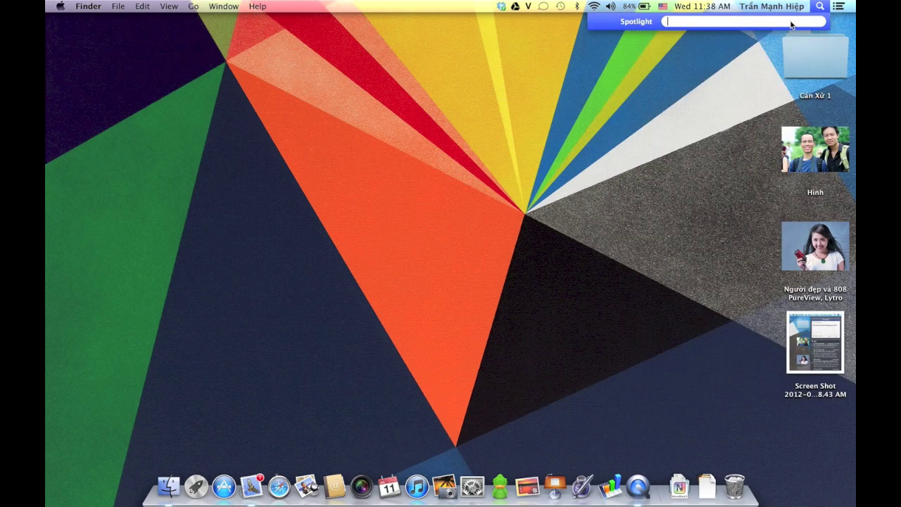
Search Spotlight for "tinh" and empty the search field
type("tinh")
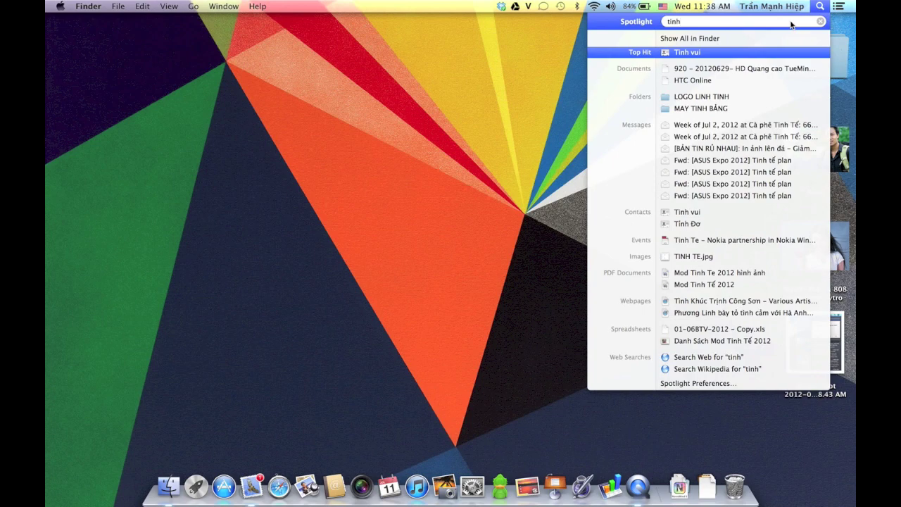
key("super+a")
key("BackSpace")
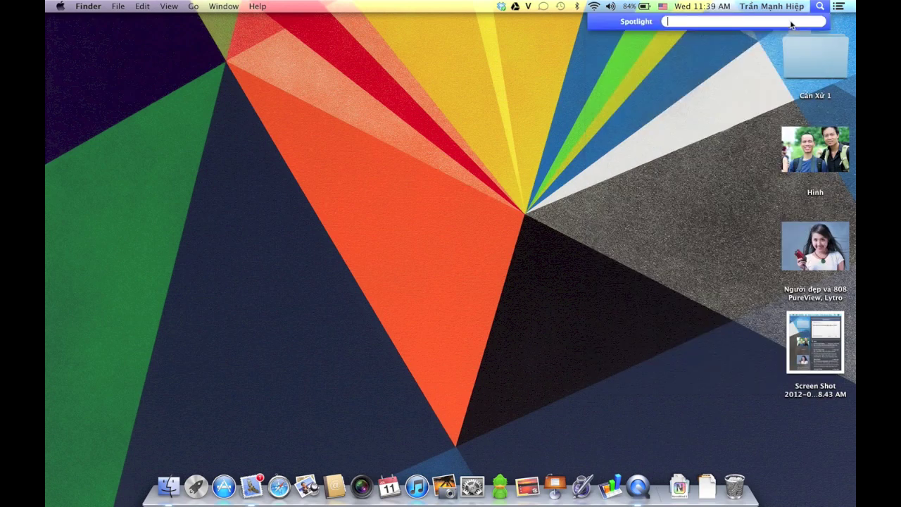
Search Spotlight for "number" and launch Numbers from the top hit
type("num")
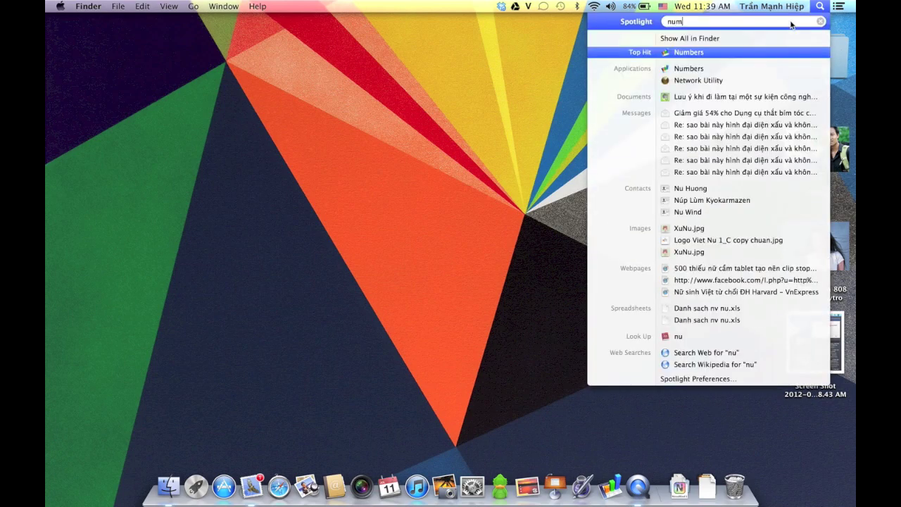
type("ber")
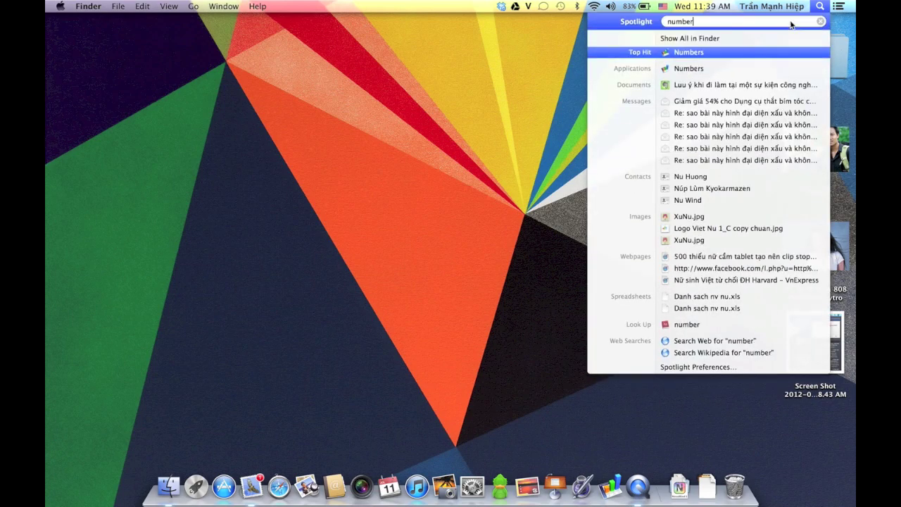
key("Return")
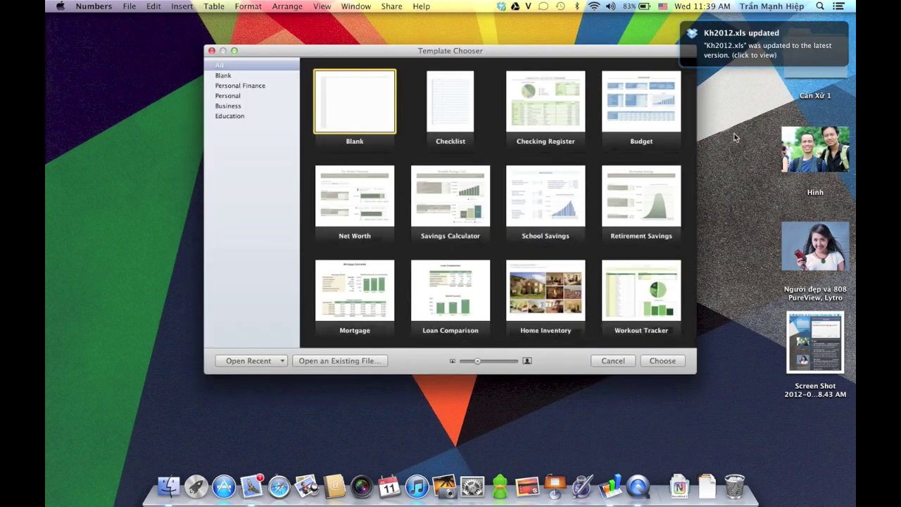
Switch focus to the Finder and back to the Numbers Template Chooser, and quit Numbers
left_click(734, 137)
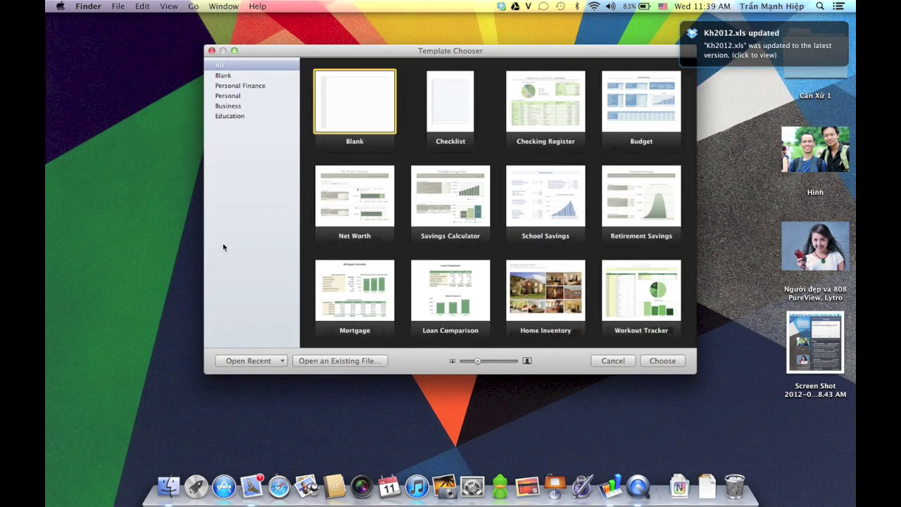
left_click(259, 221)
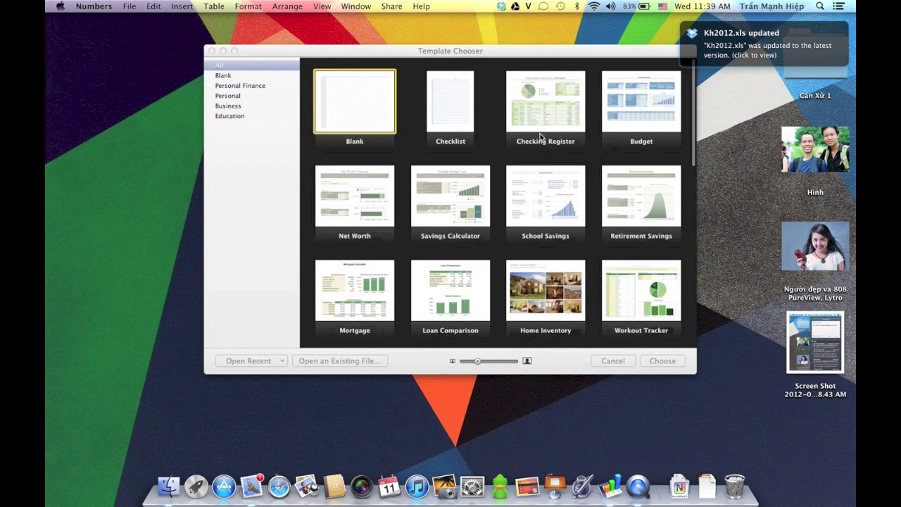
key("super+q")
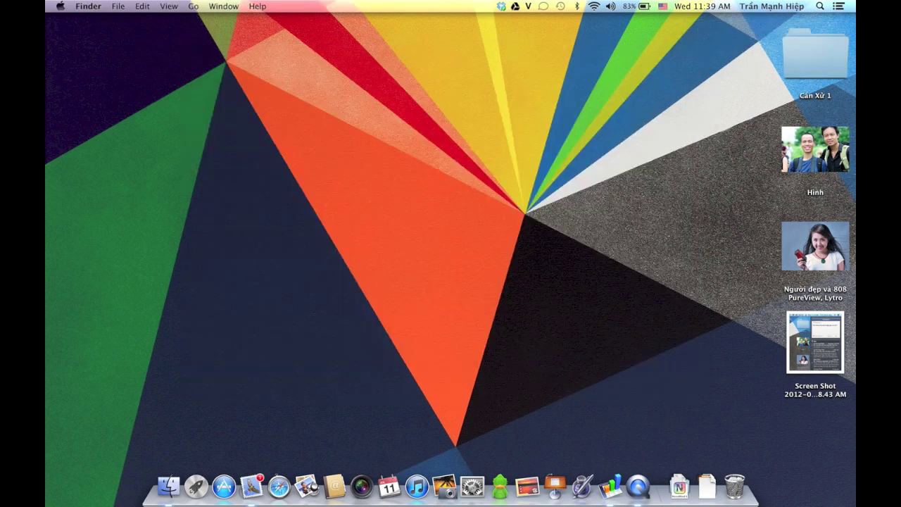
Calculate 45*2 in Spotlight and clear the query
left_click(819, 6)
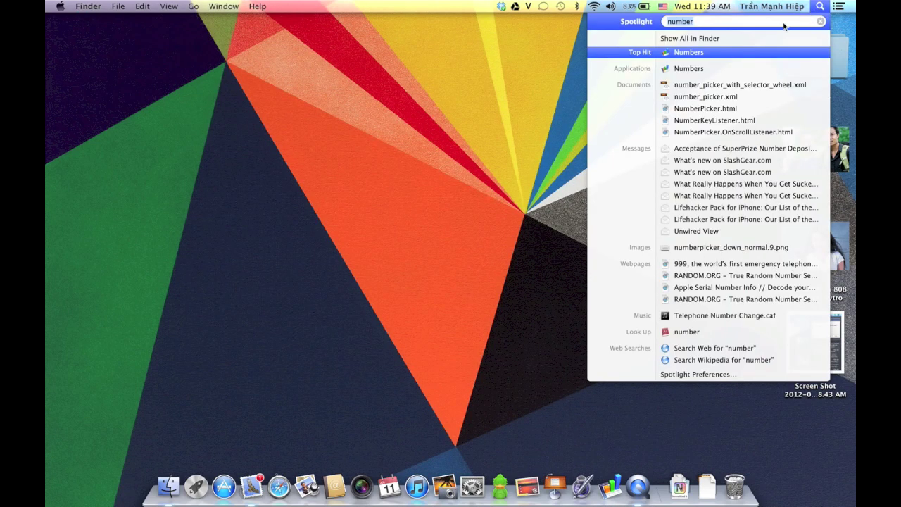
key("BackSpace")
type("45*")
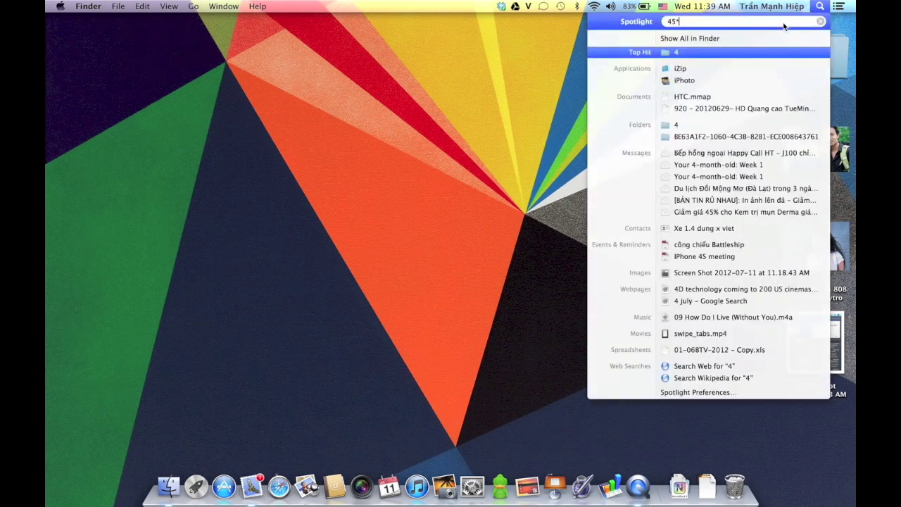
type("2")
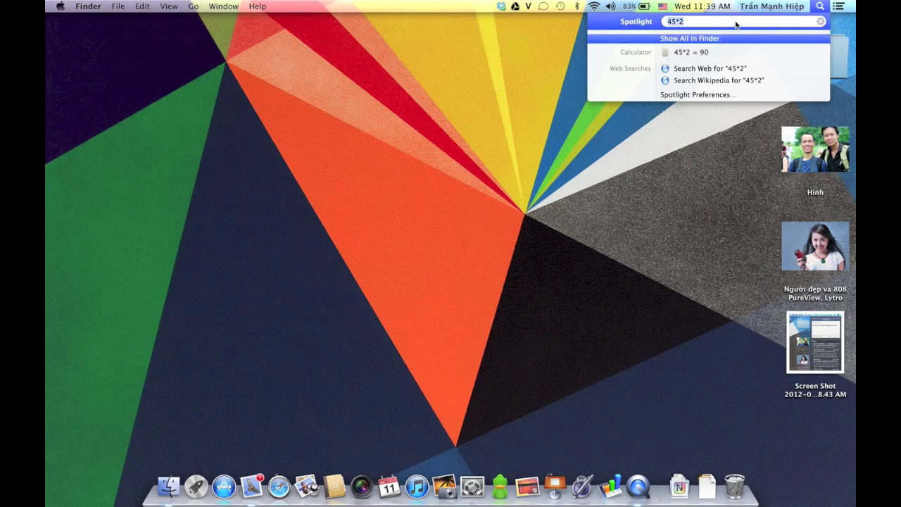
key("Escape")
key("super+space")
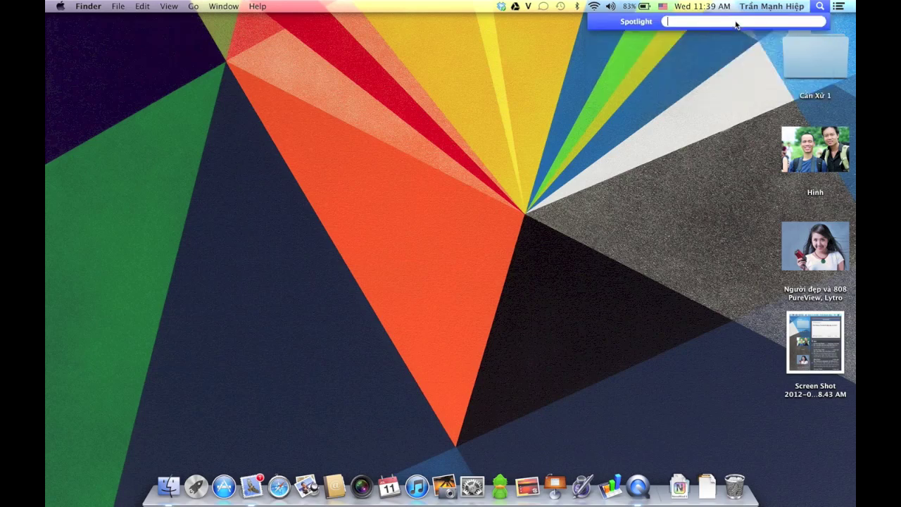
Look up "num" in Dictionary from the Spotlight results and close the Dictionary window
type("num")
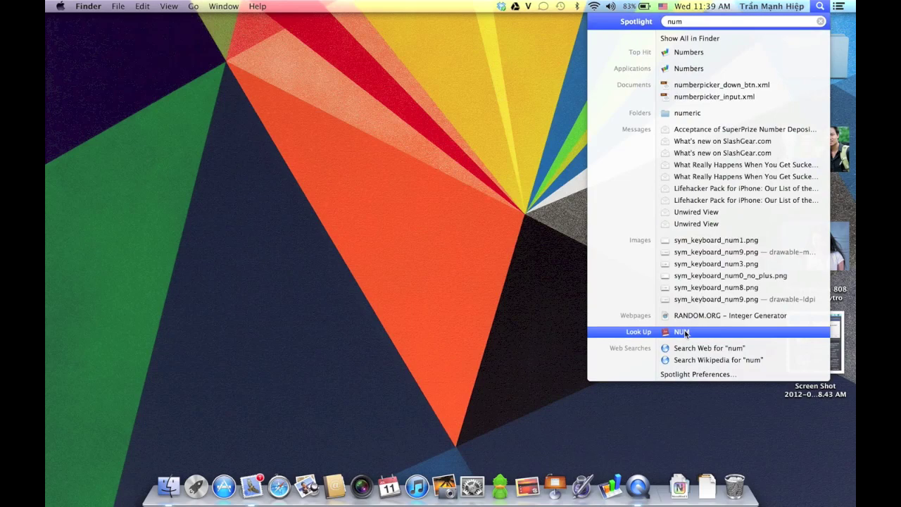
left_click(685, 333)
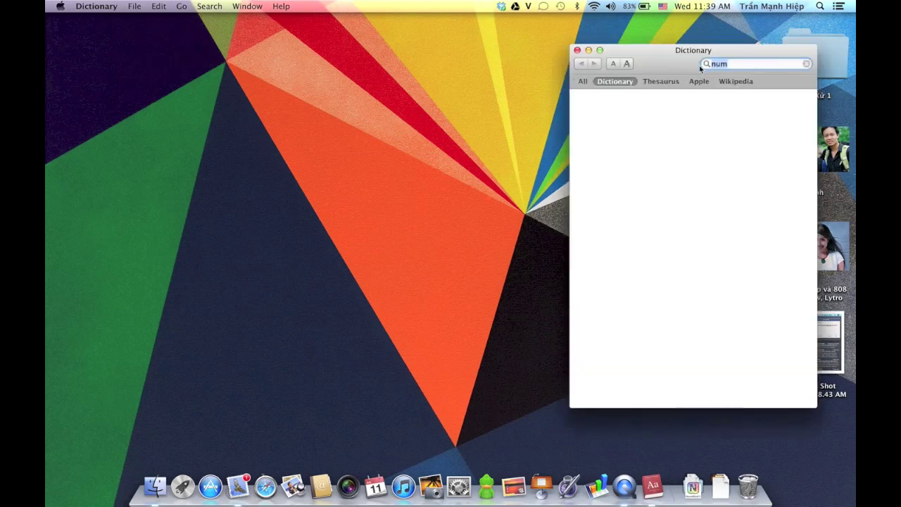
left_click(577, 51)
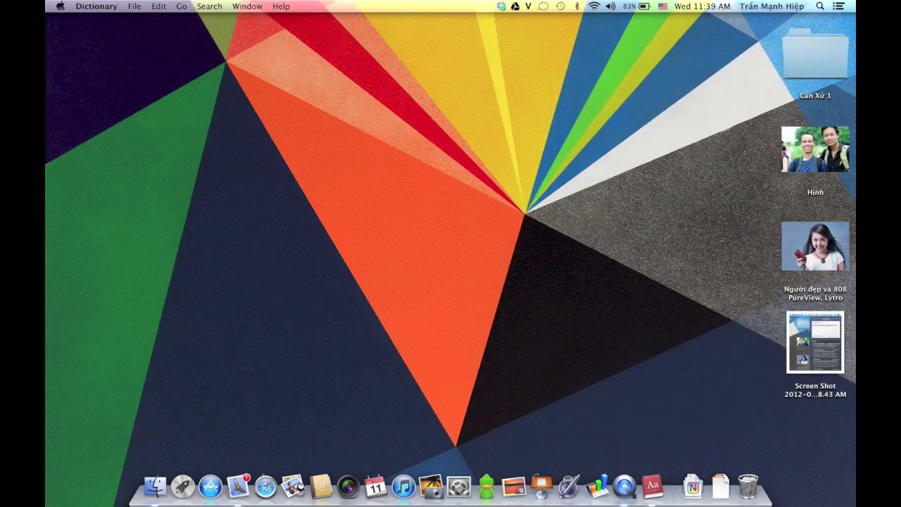
Search Spotlight for a contact's name, preview the matching contact card, clear the query, and return to the Finder
left_click(819, 6)
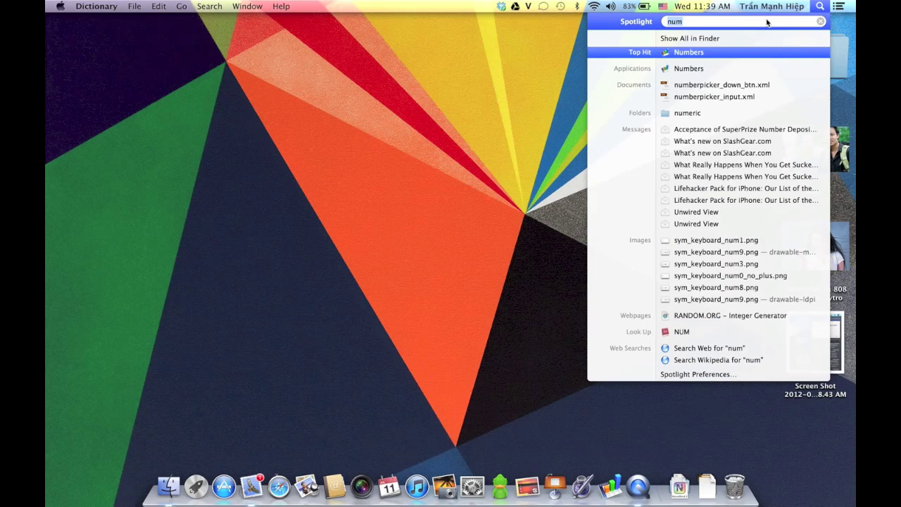
type("sen")
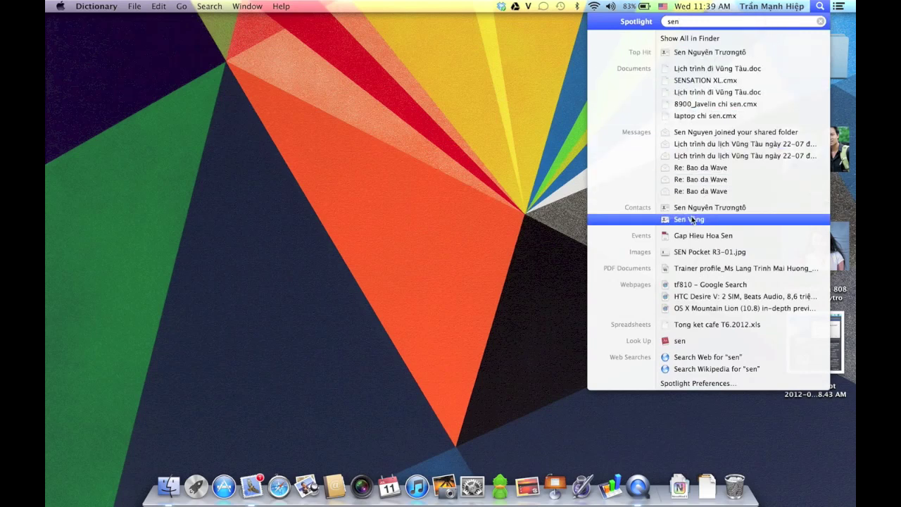
mouse_move(693, 220)
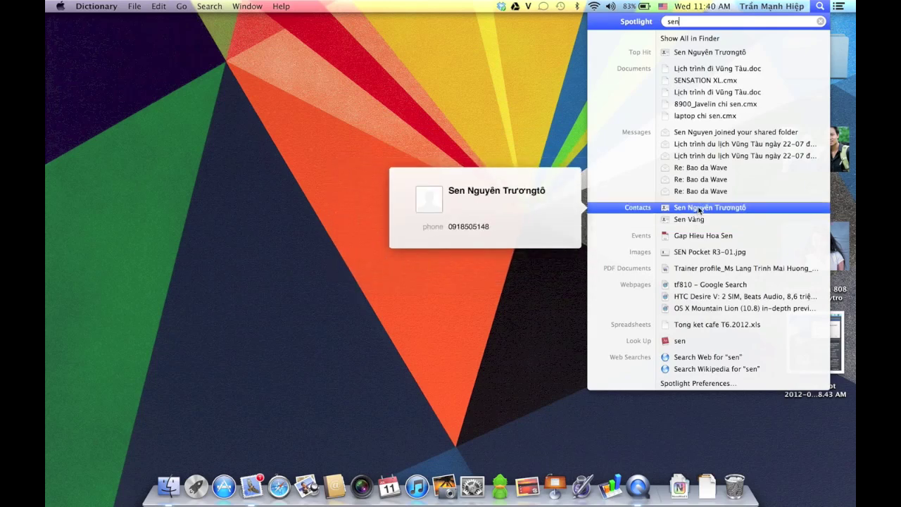
left_click(820, 24)
left_click(728, 84)
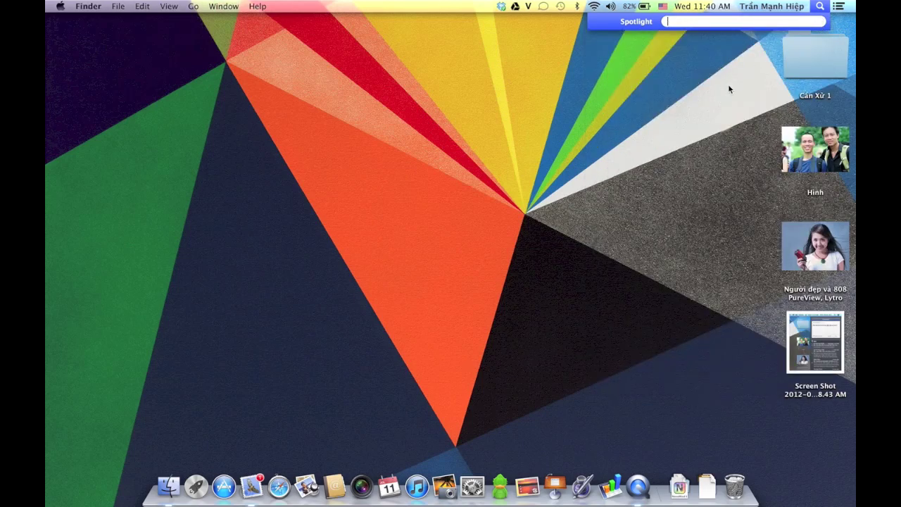
Open Notification Center and look at its Facebook post and tweet composers, cancelling each without sending
left_click(845, 6)
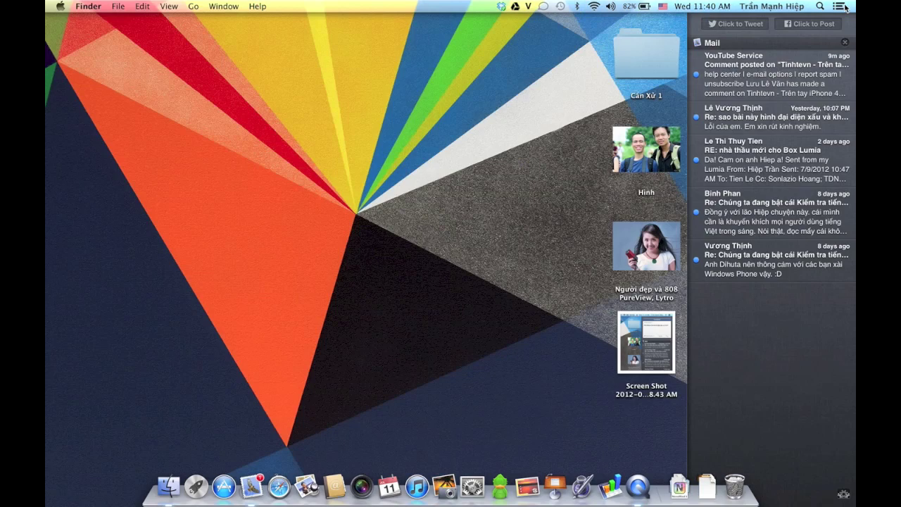
left_click(809, 24)
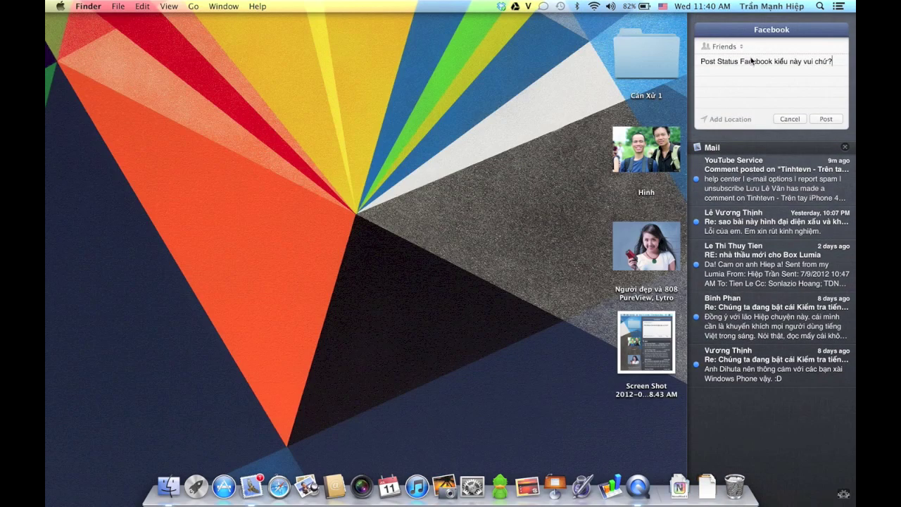
left_click(792, 121)
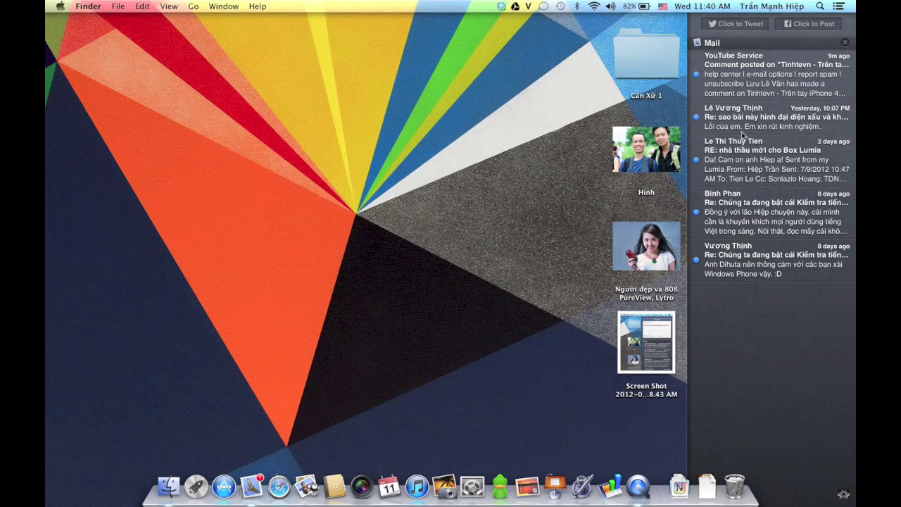
left_click(754, 26)
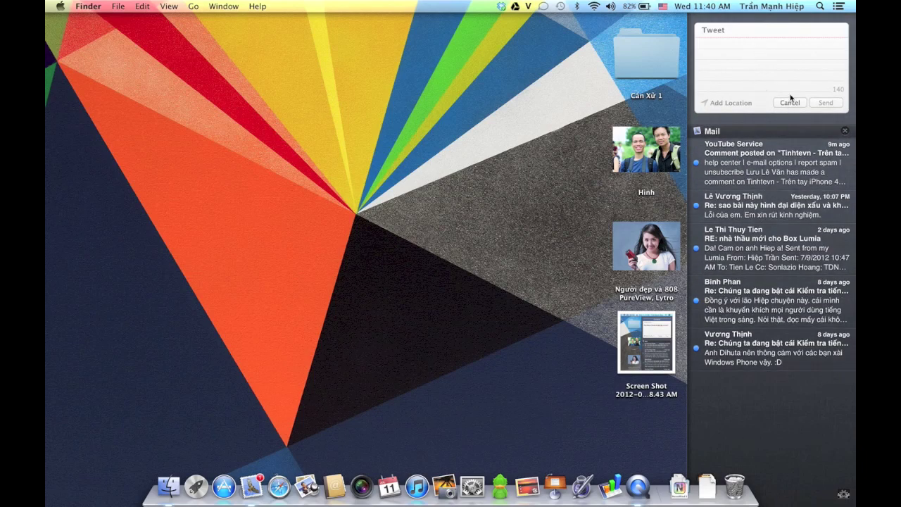
left_click(790, 102)
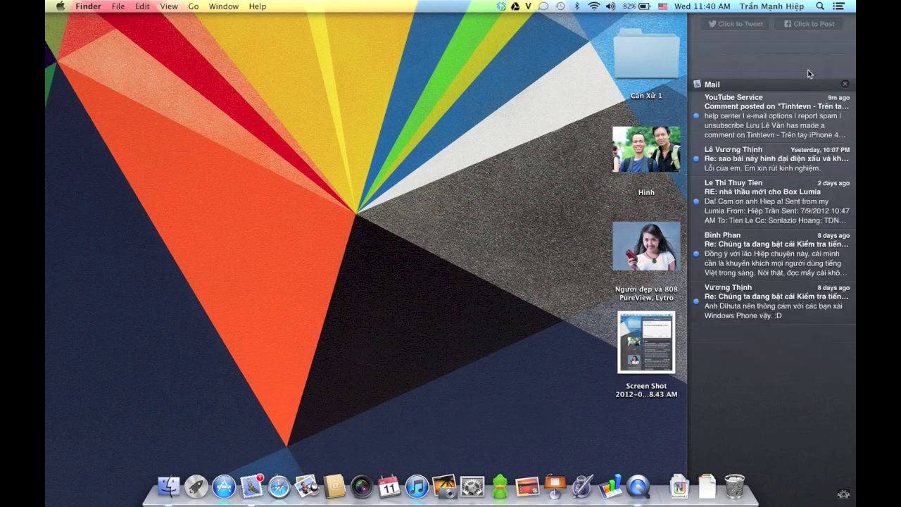
Draft the Facebook post "thử nghiệm..." in Notification Center, discard it, and close Notification Center
left_click(816, 29)
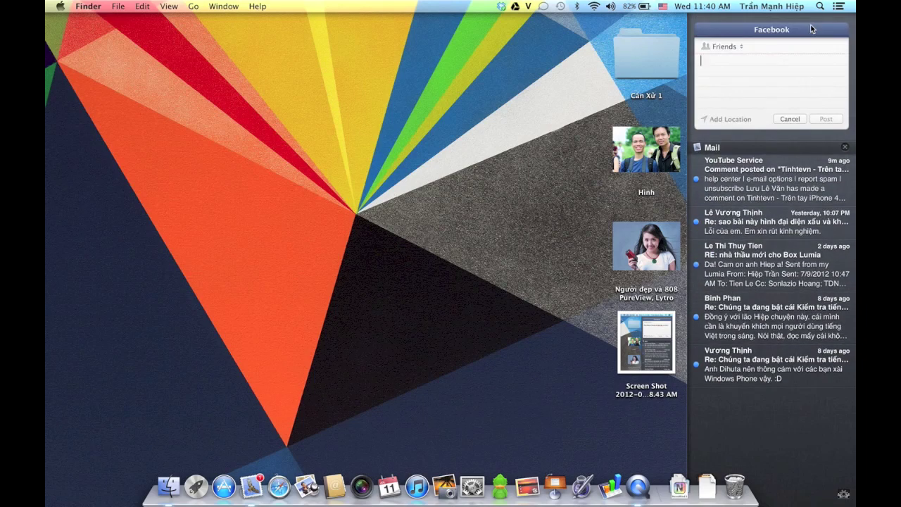
type("thử nghiệm...")
left_click(797, 121)
left_click(531, 239)
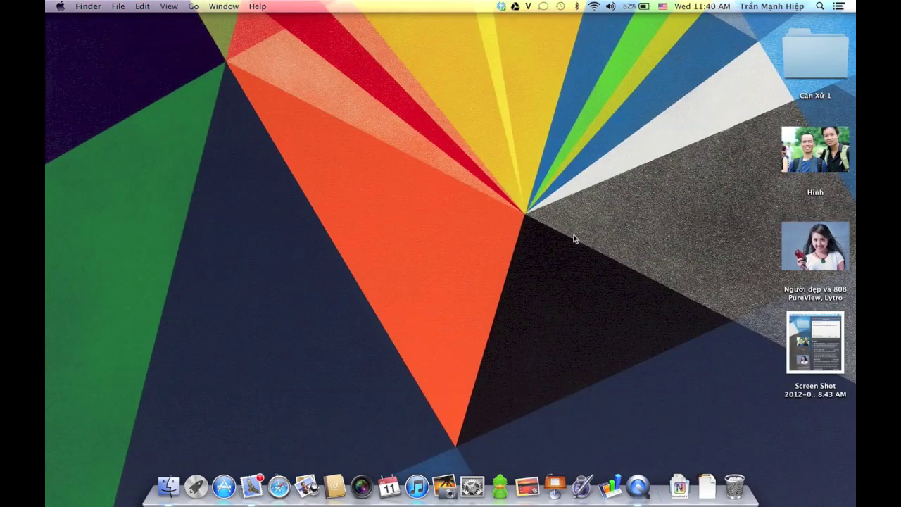